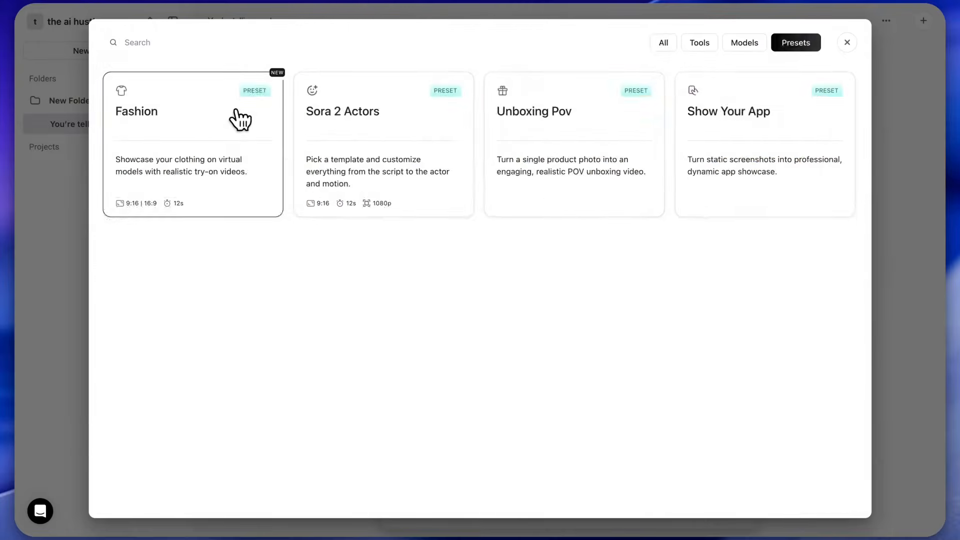
Choose the fashion template of the woman in an orange hoodie on a city street and start a remix.
left_click(240, 119)
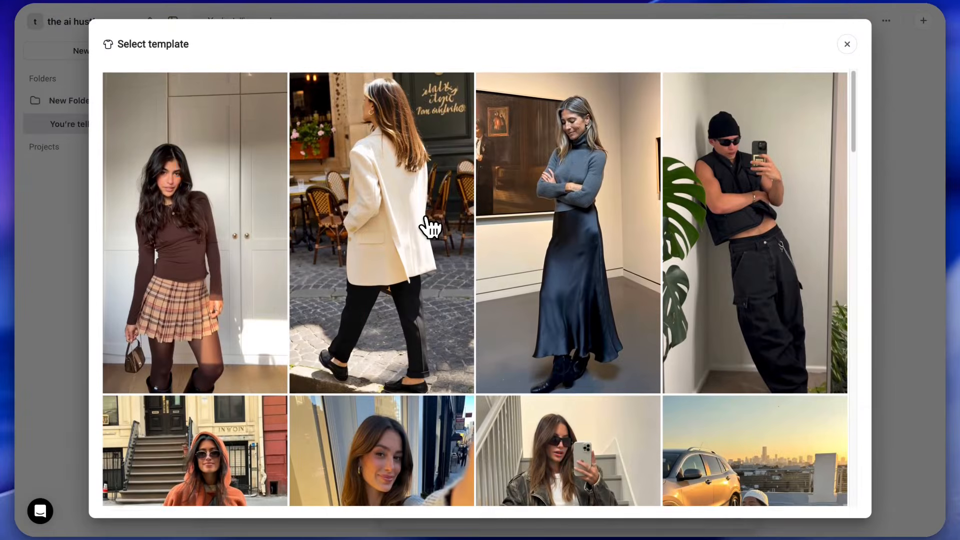
scroll(428, 228, "down", 5)
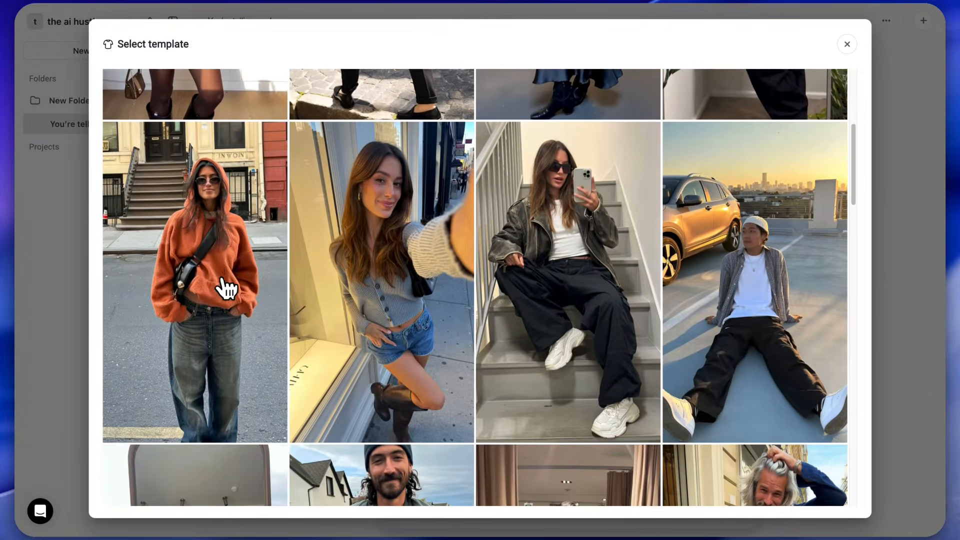
left_click(228, 288)
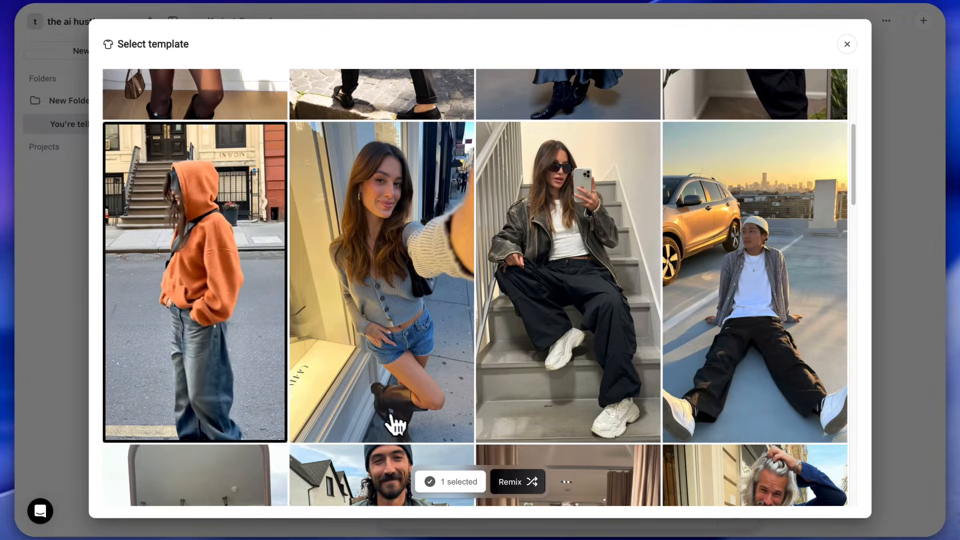
left_click(517, 481)
Add a clothing image to the fashion remix and generate the result.
left_click_drag(692, 35, 562, 401)
left_click(737, 508)
left_click(643, 426)
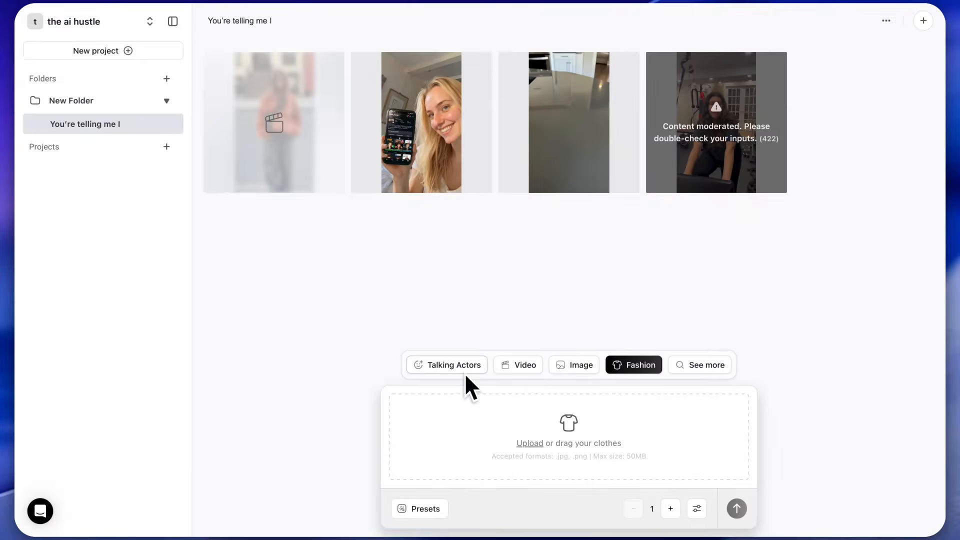
Switch to Talking Actors and browse the library of available actors.
left_click(447, 359)
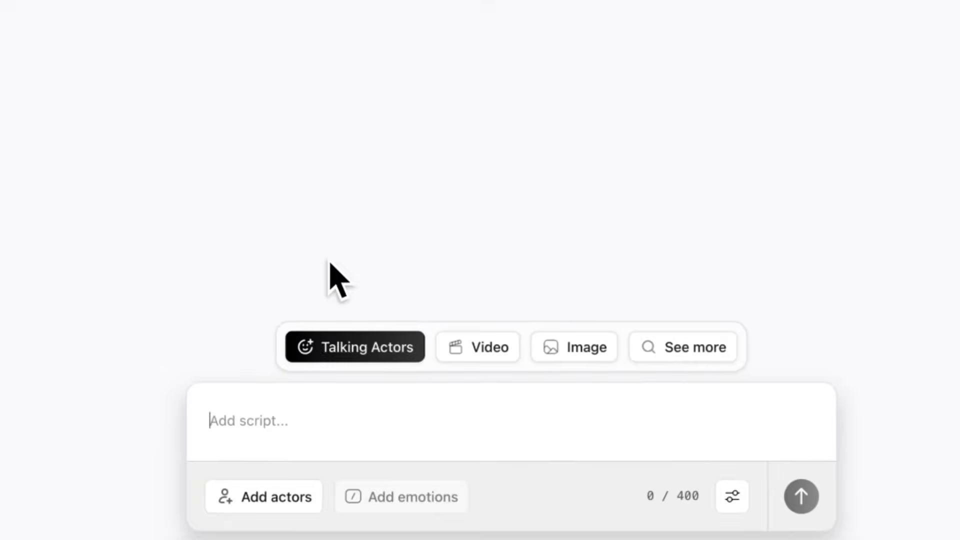
left_click(255, 484)
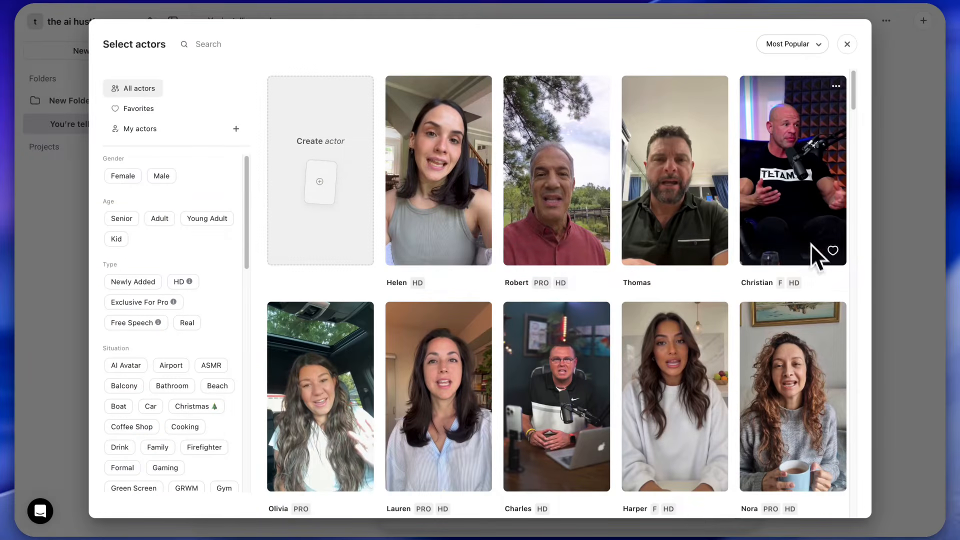
scroll(589, 354, "down", 20)
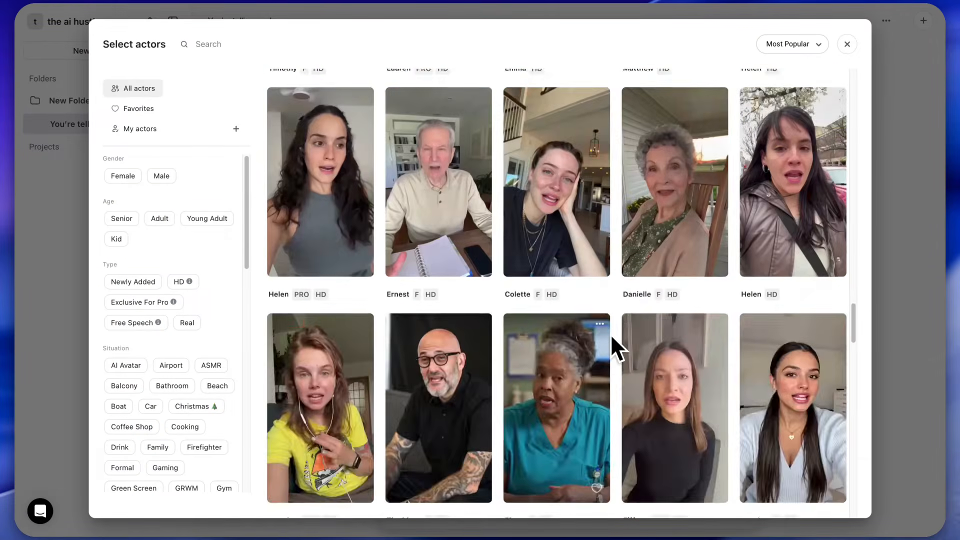
scroll(611, 335, "down", 8)
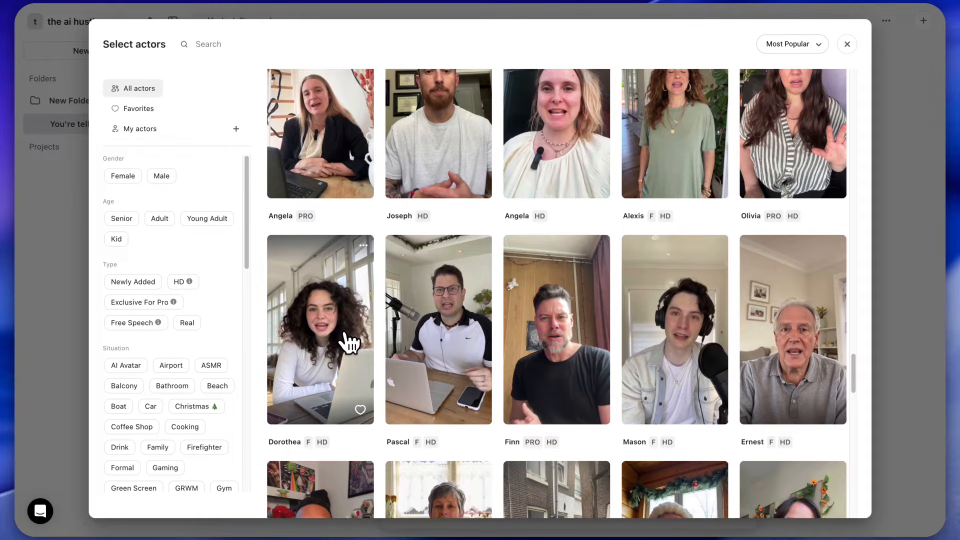
scroll(349, 343, "up", 20)
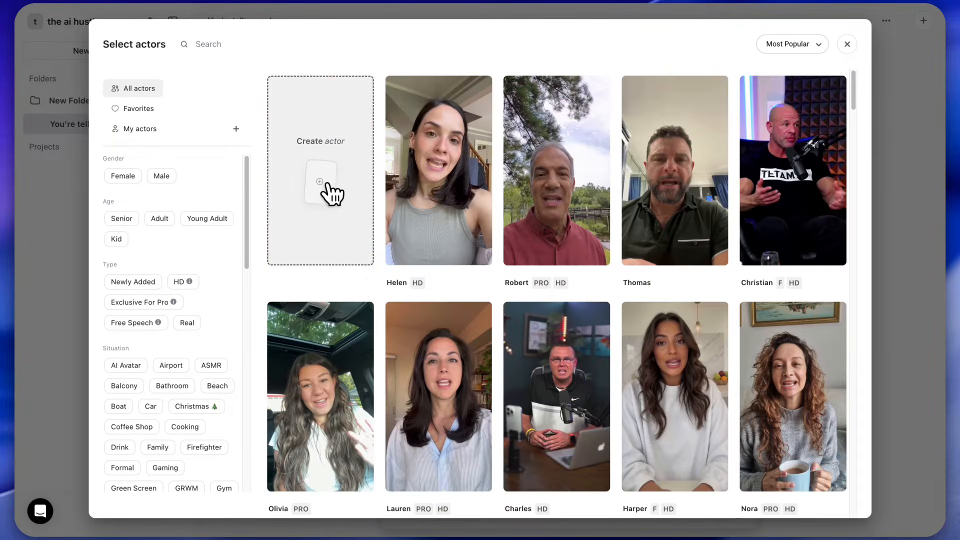
Create a new actor by generating images from a prompt for a 20-year-old female fitness influencer standing in a modern gym.
left_click(331, 190)
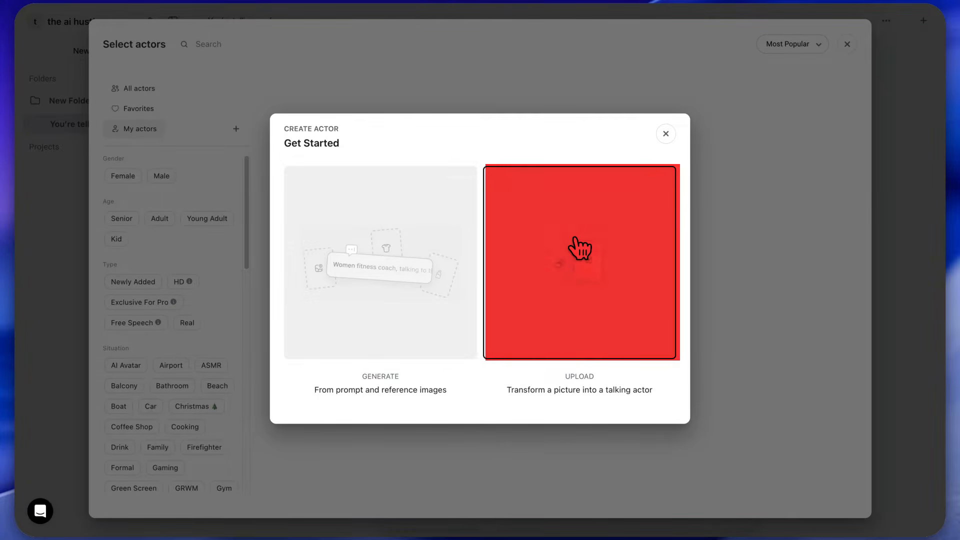
left_click(388, 256)
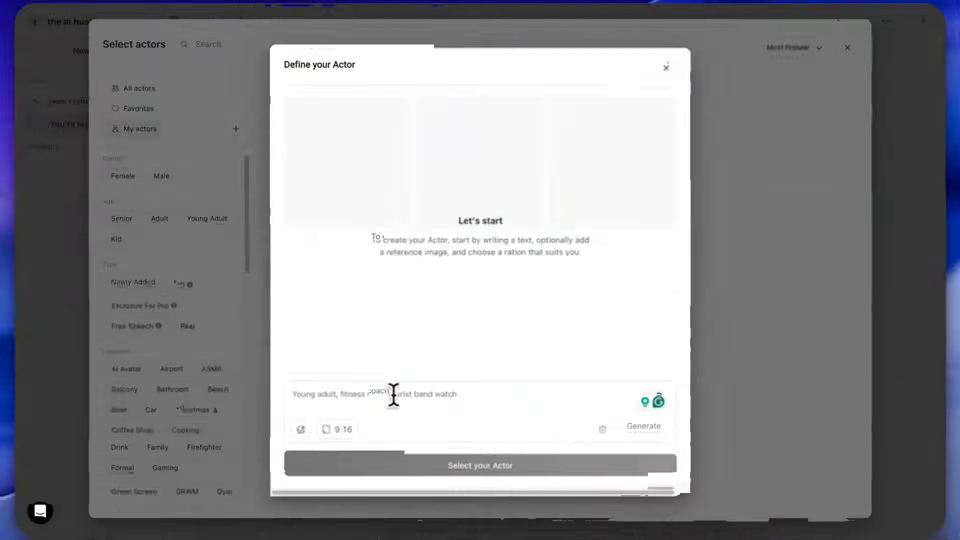
type("A 20-year-old female fitness influencer with a toned, athletic body, natural glowing skin, long dark brown hair tied in a sleek ponytail, wearing a fitted sports bra and high-waisted leggings. Confident, friendly expression with warm eyes and a slight smile. Standing in a modern gym with soft natural lighting, clean equipment, and depth-of-field background blur. Realistic skin texture, consistent facial features, professional photography style, high detail, 4K, cinematic feel. Capture her in a motivational fitness pose — hands on hips, relaxed but strong posture.\"")
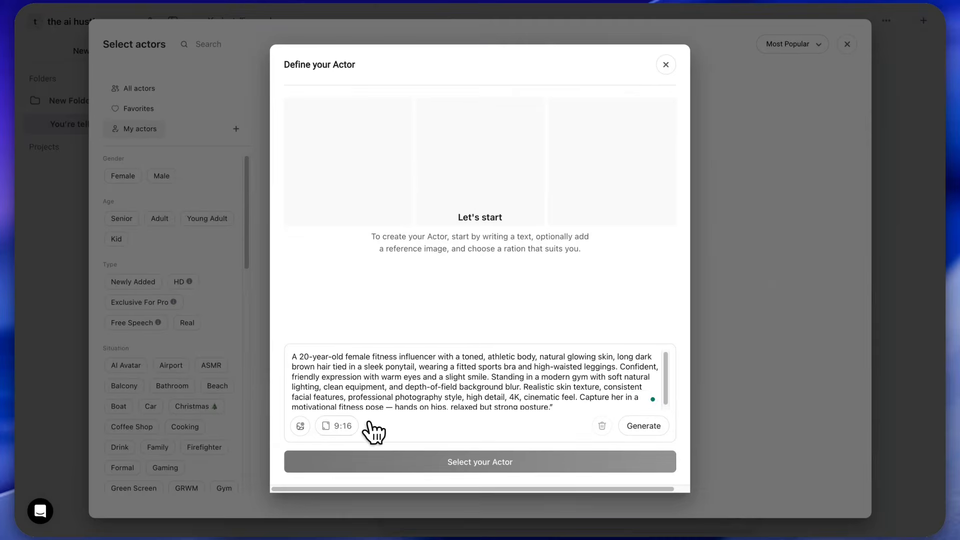
left_click(649, 424)
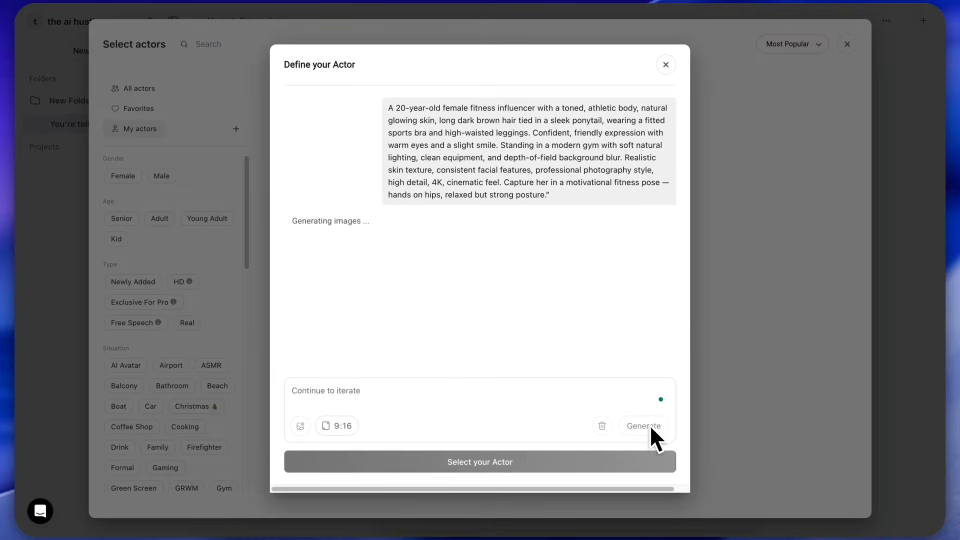
Compare the generated images and select the third one, the woman in teal sportswear, as the actor.
mouse_move(460, 316)
mouse_move(351, 281)
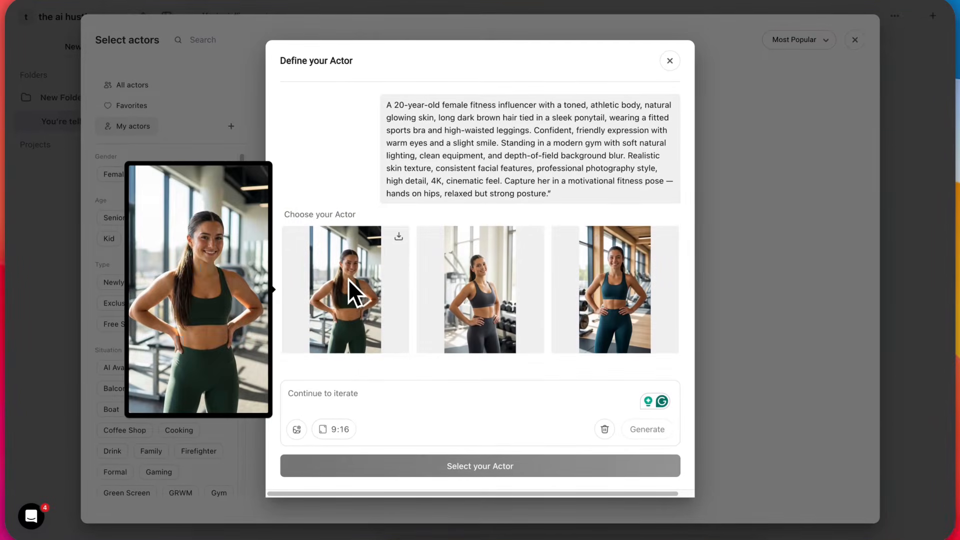
mouse_move(455, 285)
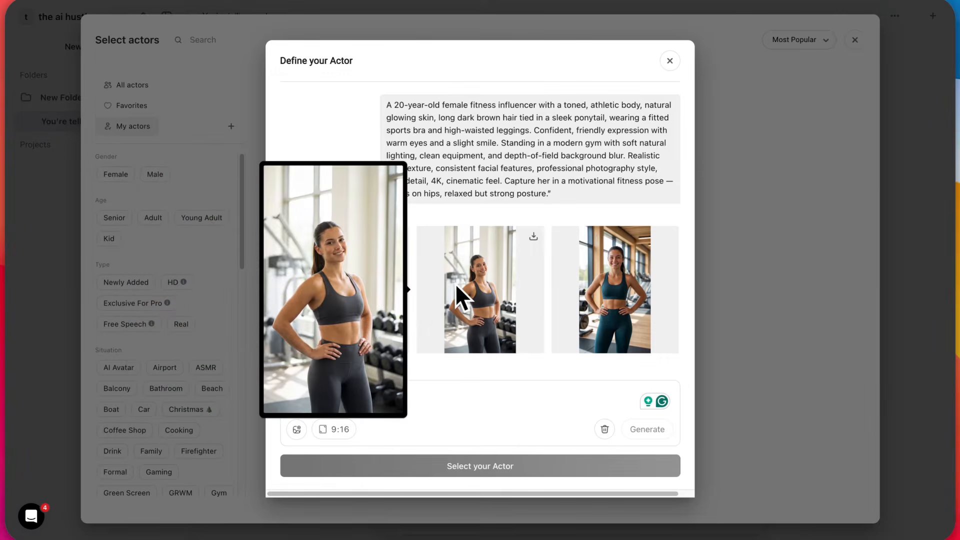
left_click(586, 293)
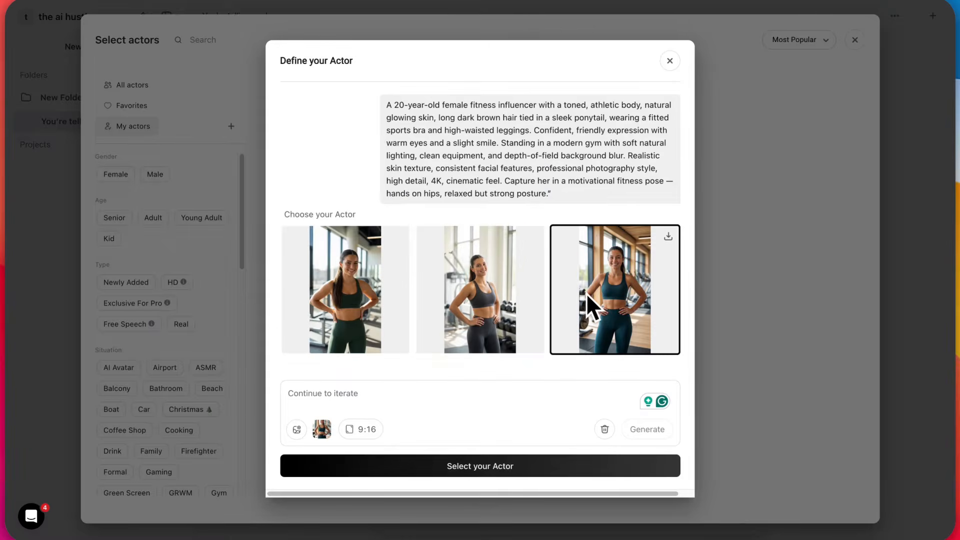
left_click(505, 466)
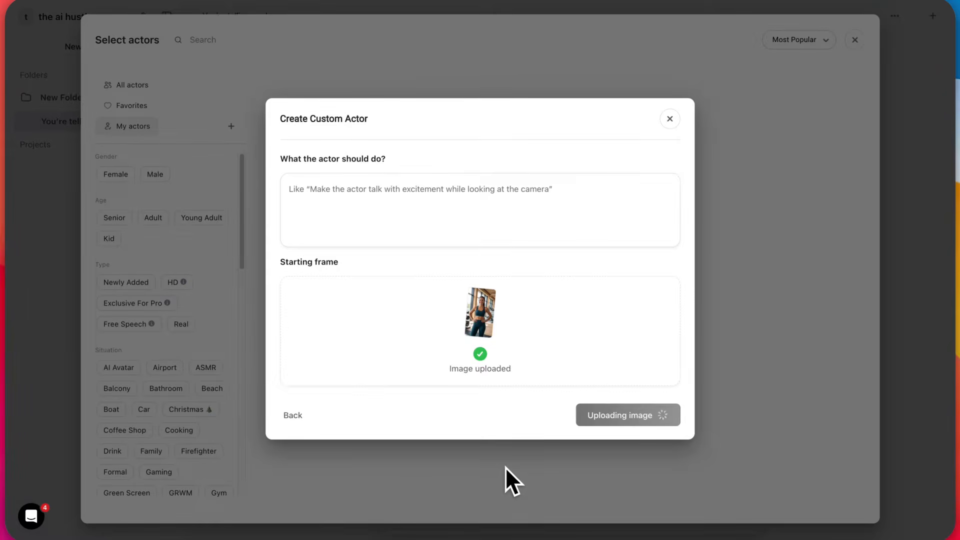
Instruct the actor to speak confidently while walking or jogging slowly on a treadmill, and submit it for conversion into a talking actor.
left_click(330, 186)
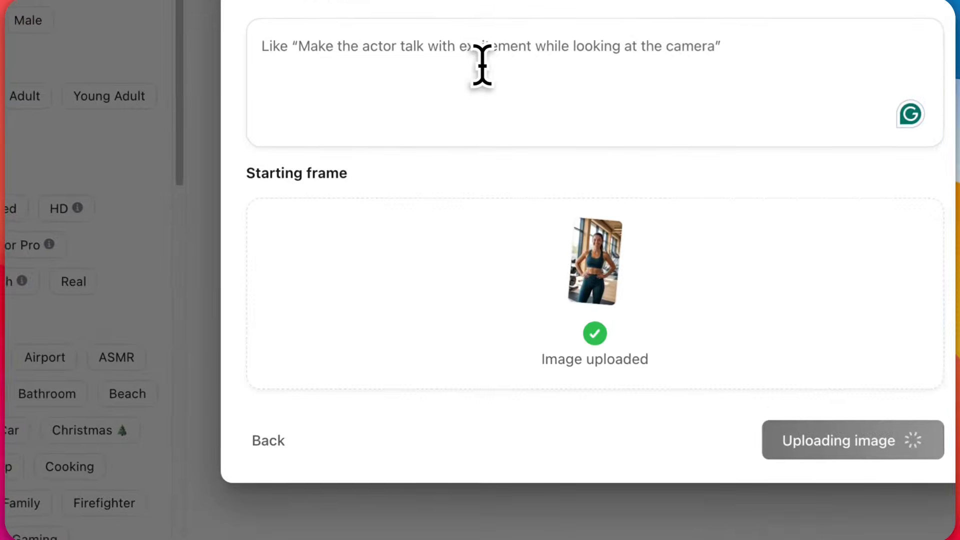
type("The female influencer should speak confidently while walking lightly on a treadmill or doing a slow jog. Use natural hand gestures while explaining the points. Smile, maintain eye contact with the camera, and slightly nod while emphasizing benefits like heart health and fat loss. End the clip by pointing to the treadmill or doing a small thumbs-up, showing motivation and positive energy.")
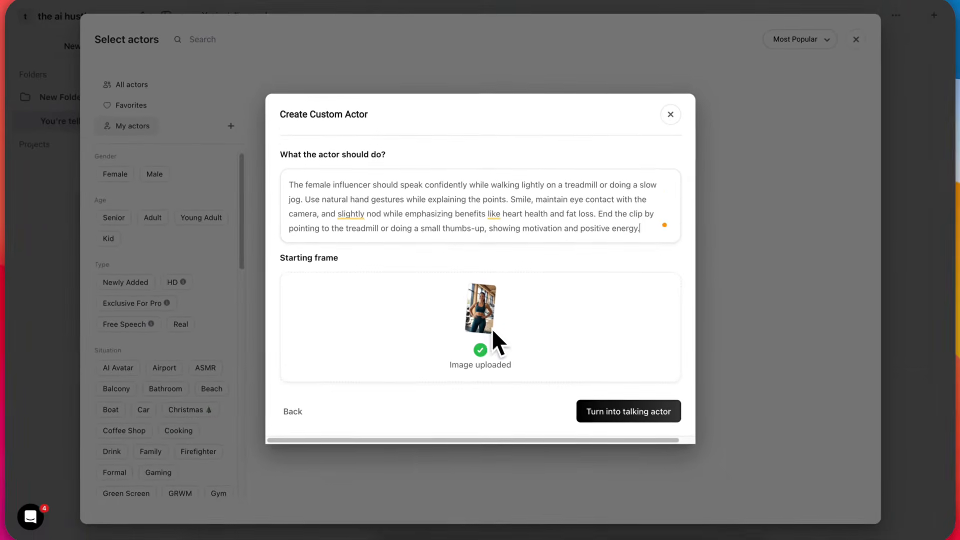
left_click(606, 404)
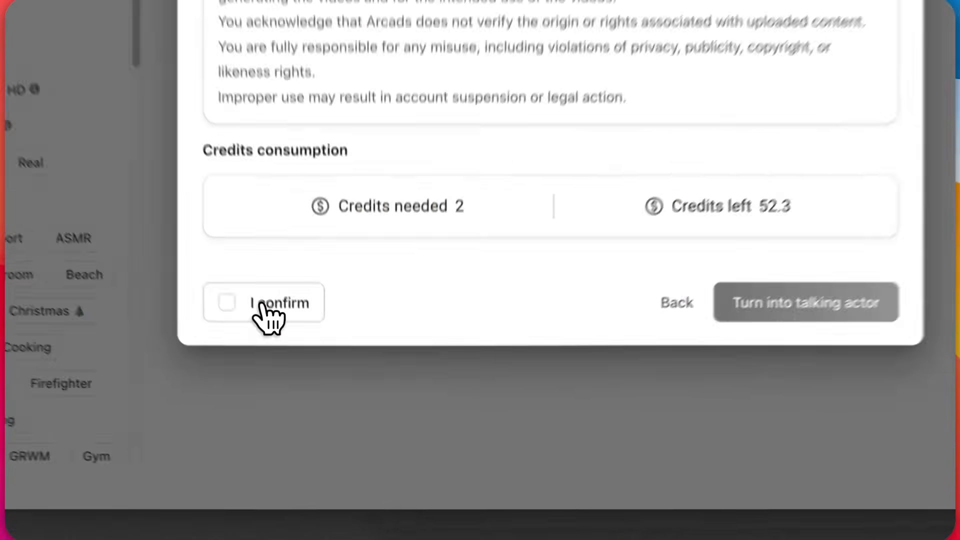
Confirm the image rights to generate the talking actor, and pick a young female voice with American English for it.
left_click(259, 307)
left_click(841, 273)
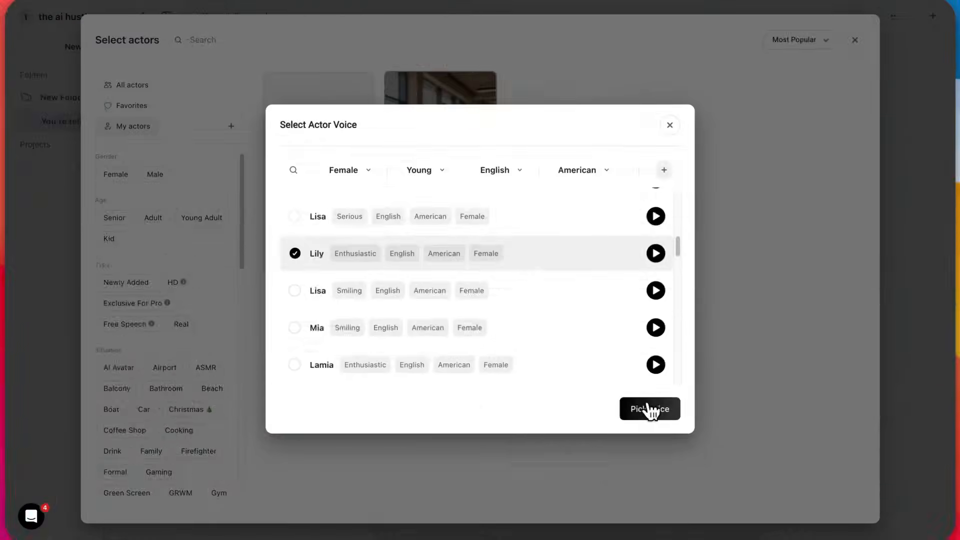
left_click(650, 409)
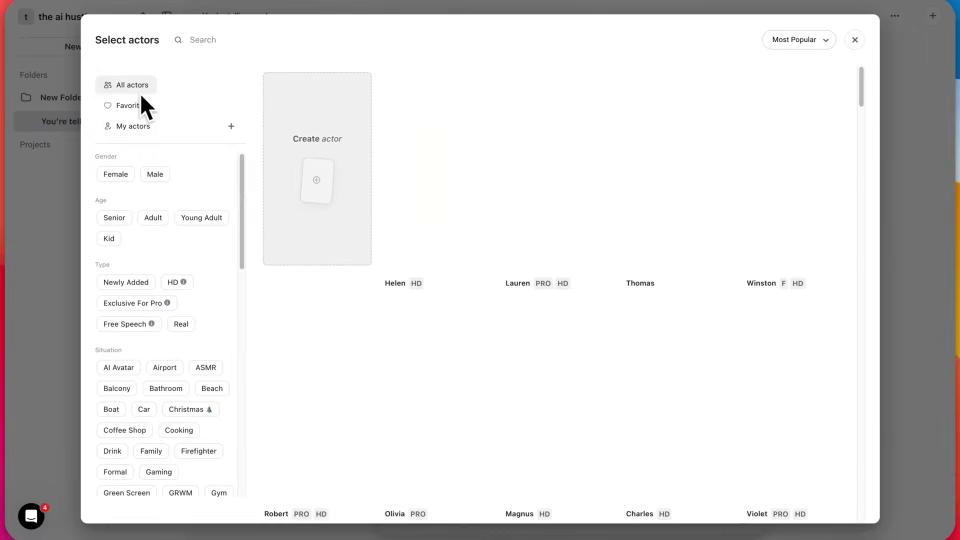
Browse all actors and add the dark-haired woman in the light blue shirt to the talking-actor video.
scroll(116, 358, "down", 10)
scroll(116, 357, "down", 2)
scroll(115, 360, "up", 15)
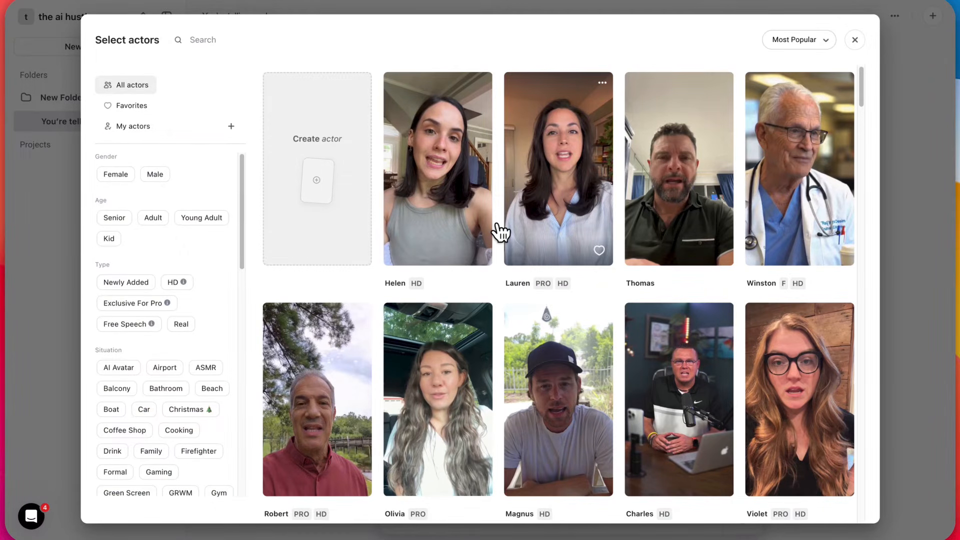
left_click(508, 231)
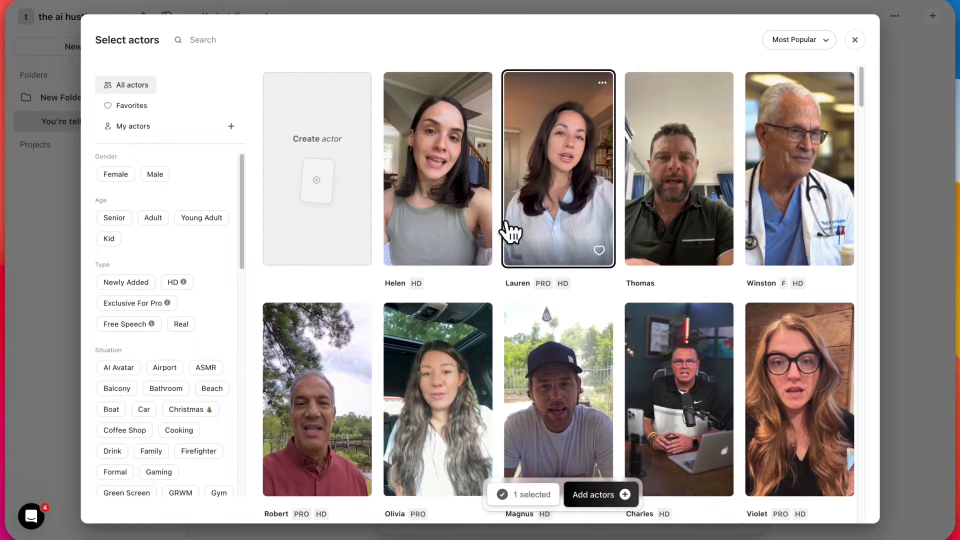
left_click(608, 504)
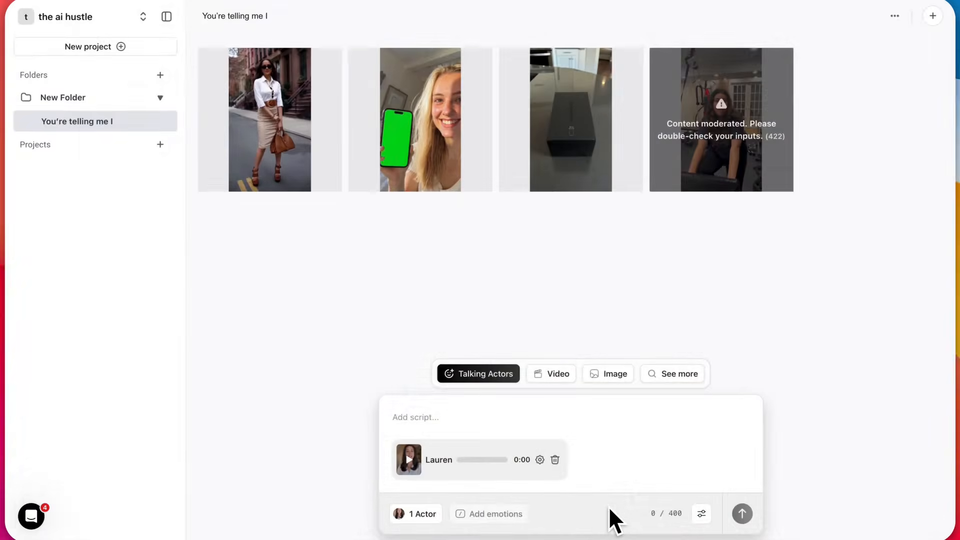
Enter the skincare script with the firmly, curious and excited emotion tags, and add an Excited emotion at its end.
left_click(597, 413)
type("Skincare isn't just about looking good — it's about keeping your skin healthy every day. Simple habits like cleansing properly, staying hydrated, and using sunscreen can protect your skin from damage and early aging. Consistency matters more than expensive products, and a basic routine done daily can give you clear, glowing skin over time.")
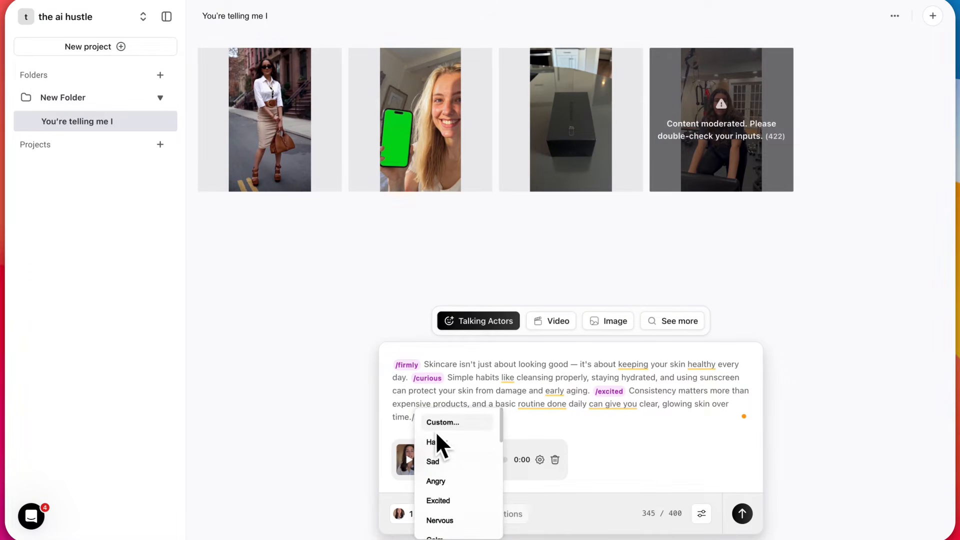
scroll(452, 484, "down", 1)
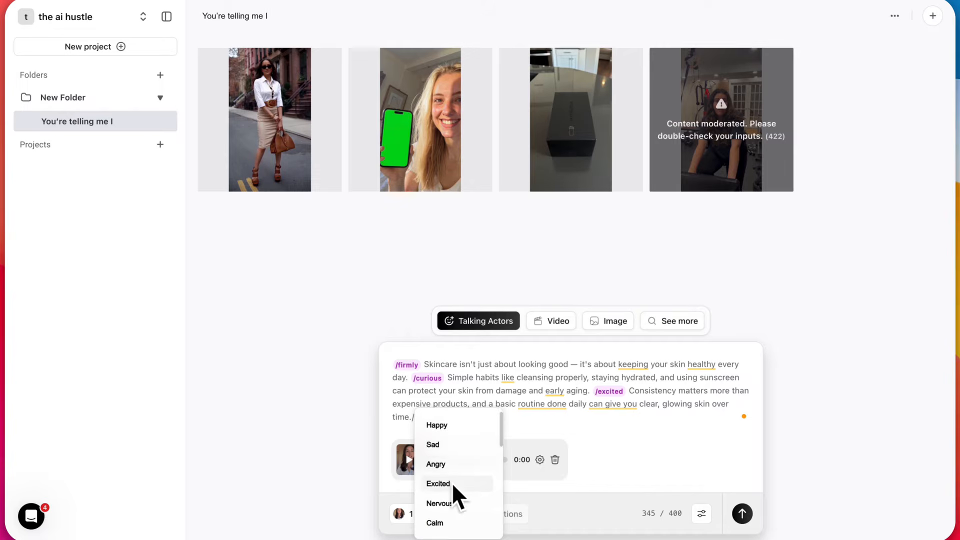
left_click(452, 483)
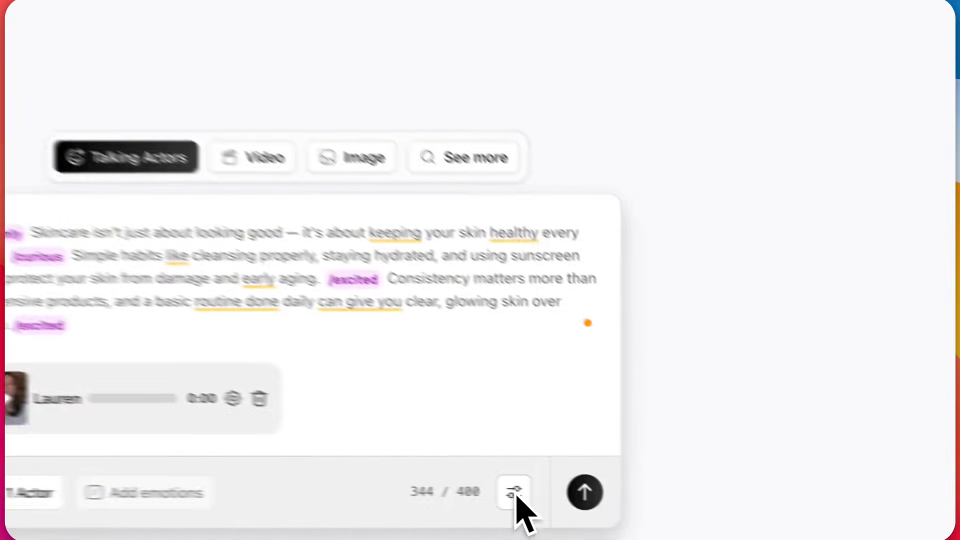
Use the OmniHuman 1.5 model for the actor and submit the script for video generation.
left_click(702, 513)
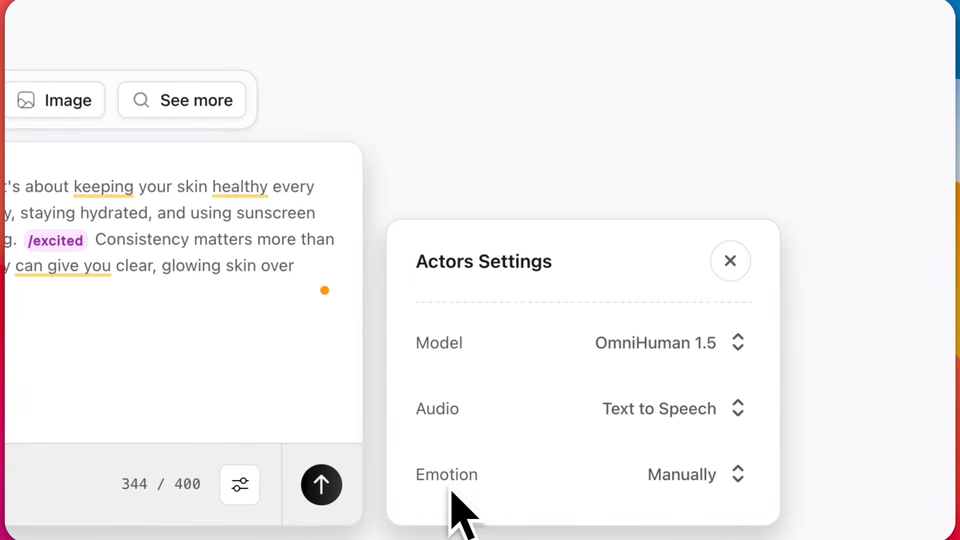
left_click(644, 350)
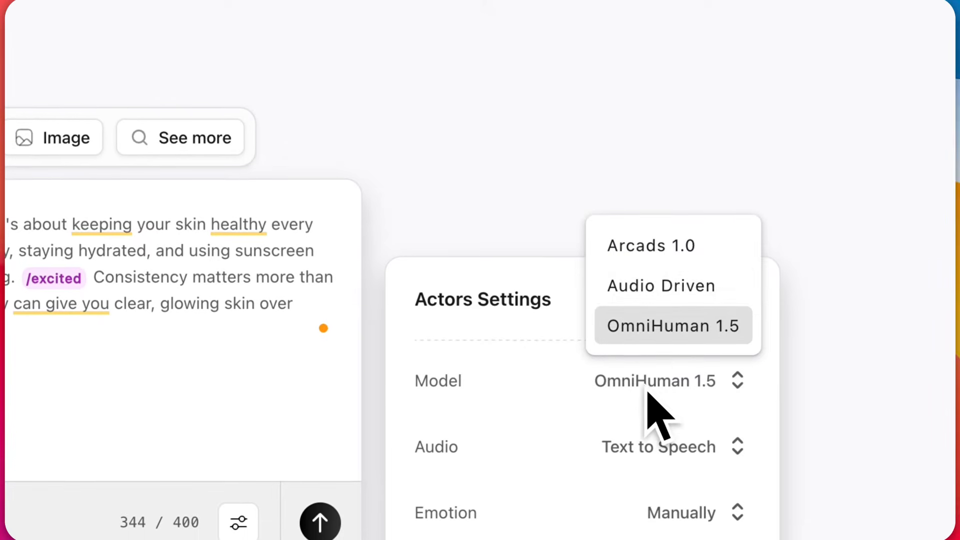
left_click(669, 326)
left_click(320, 522)
left_click(630, 430)
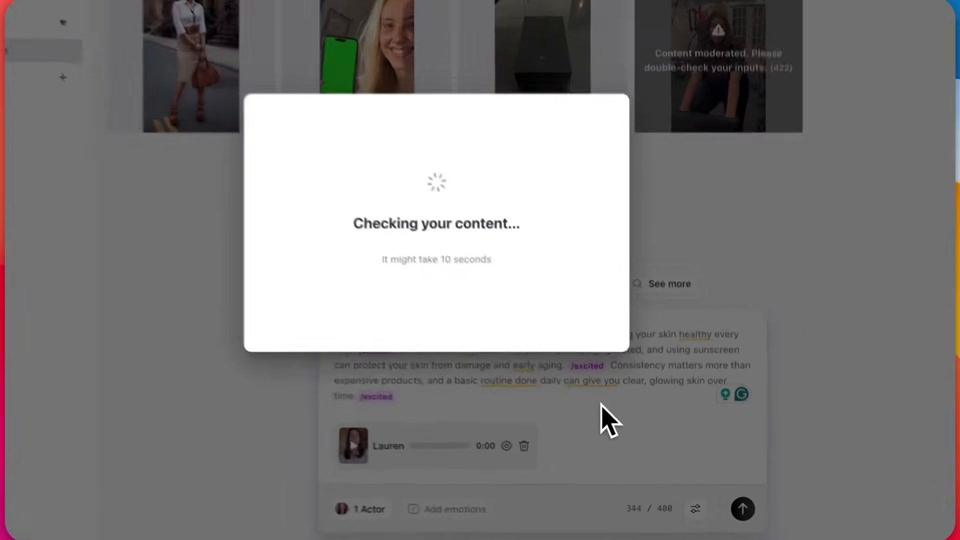